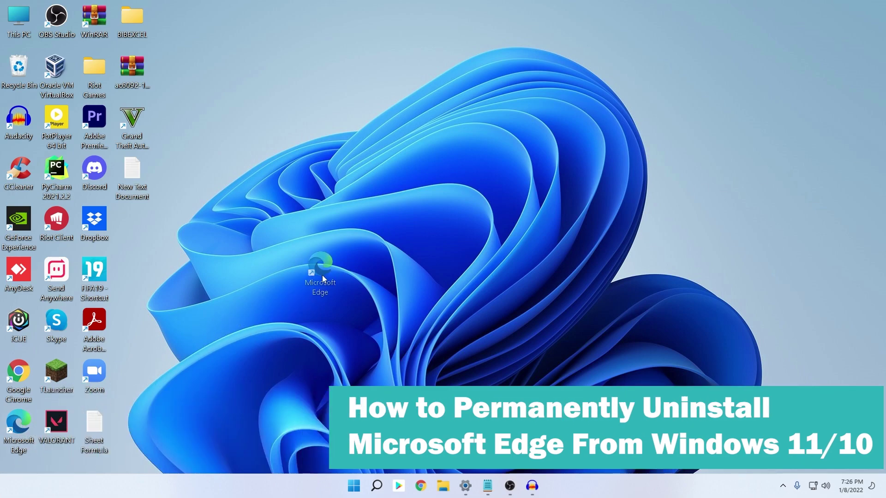
Drag the Microsoft Edge desktop shortcut up near the top of the desktop
left_click_drag(322, 275, 323, 276)
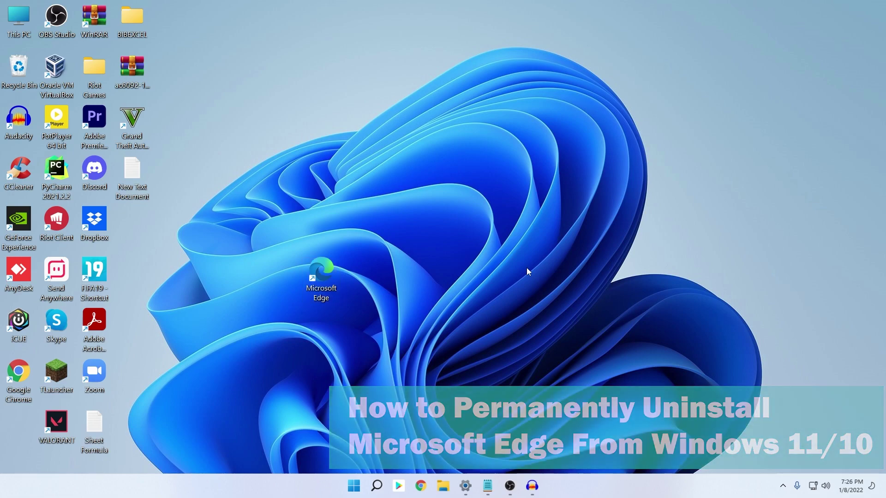
left_click_drag(312, 85, 314, 86)
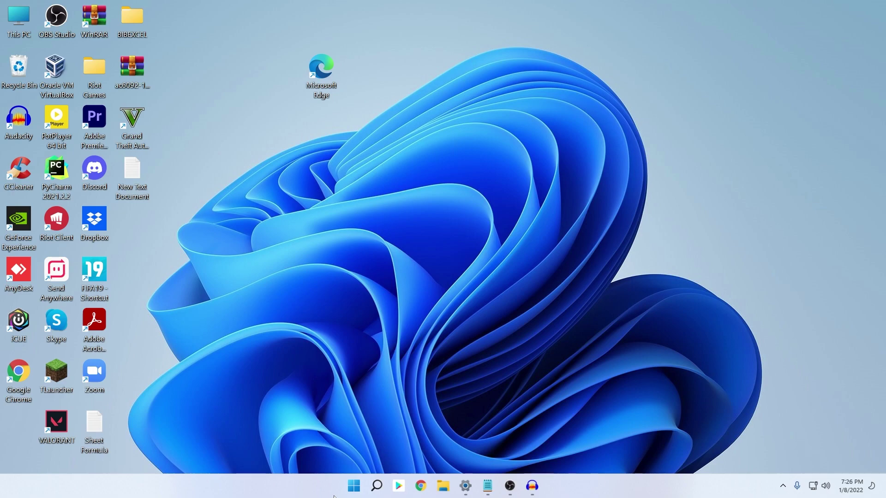
Open Settings from the Win+X menu, then go from System to the Apps page
right_click(353, 492)
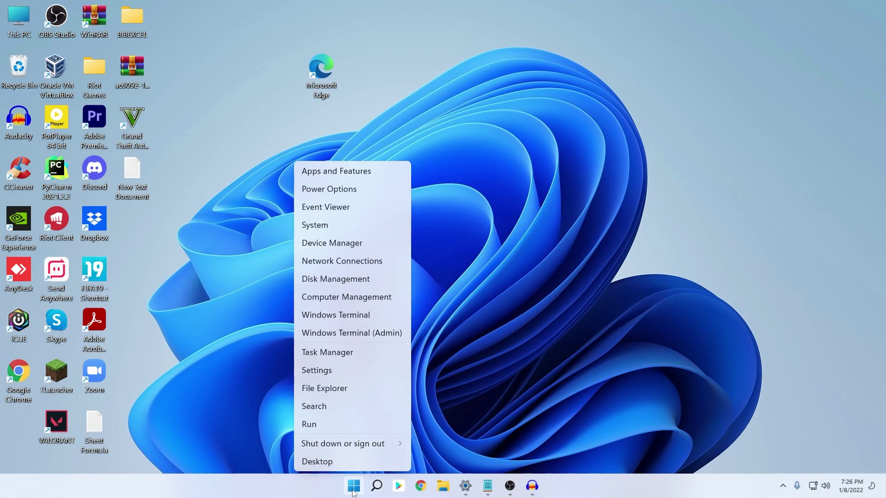
left_click(347, 371)
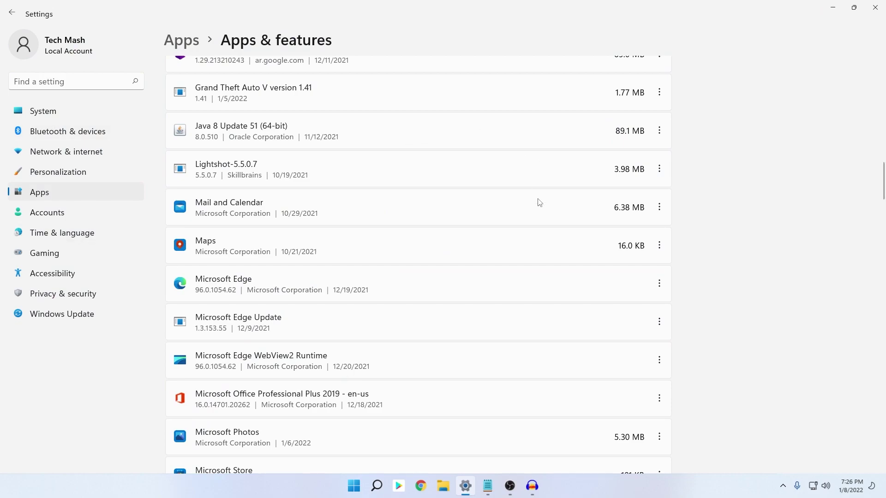
scroll(517, 202, "up", 5)
left_click(92, 111)
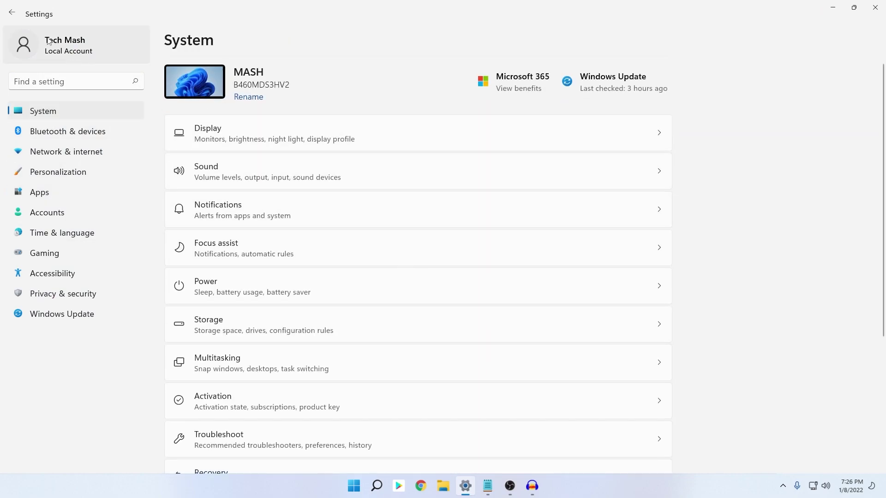
left_click(41, 196)
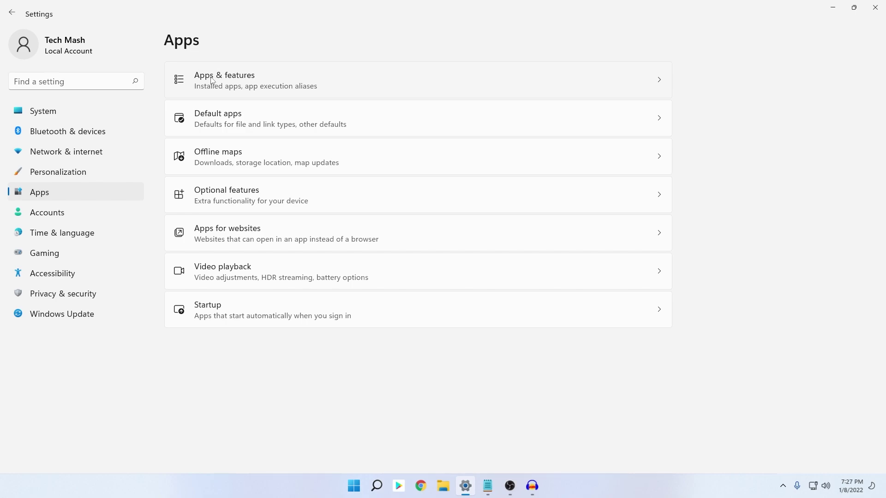
left_click(245, 82)
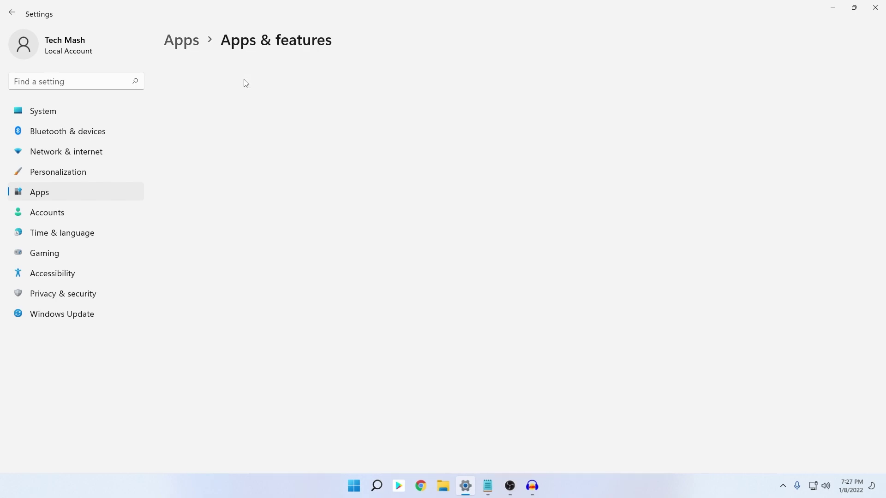
scroll(821, 189, "down", 15)
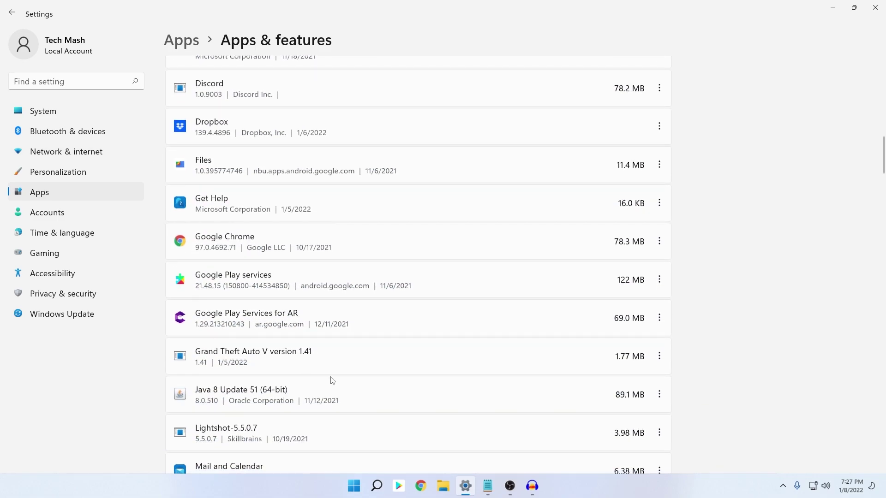
scroll(406, 272, "down", 5)
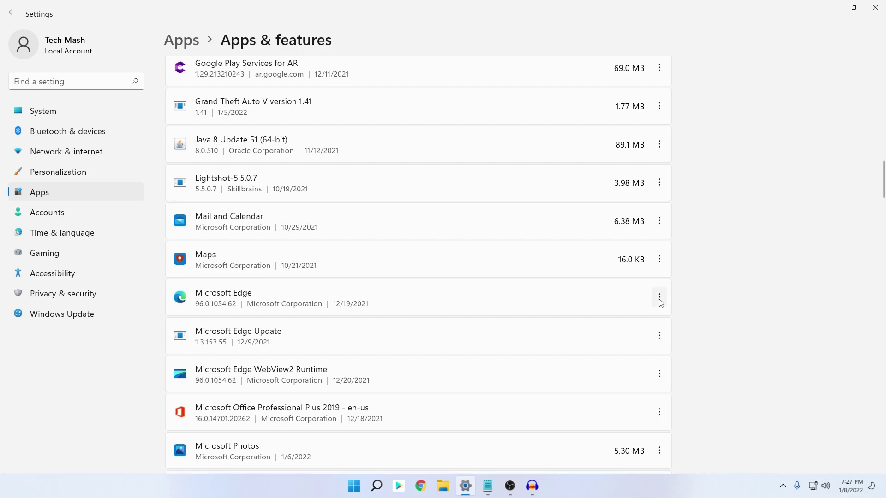
left_click(660, 300)
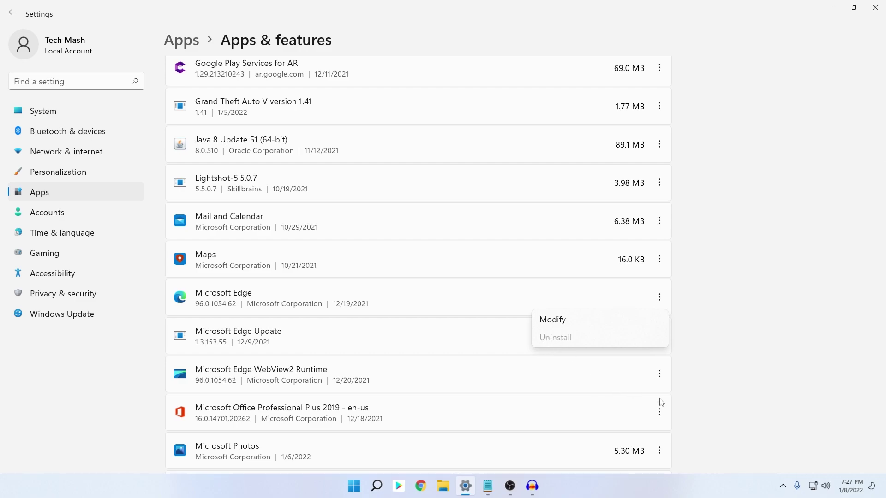
left_click(710, 372)
left_click(666, 185)
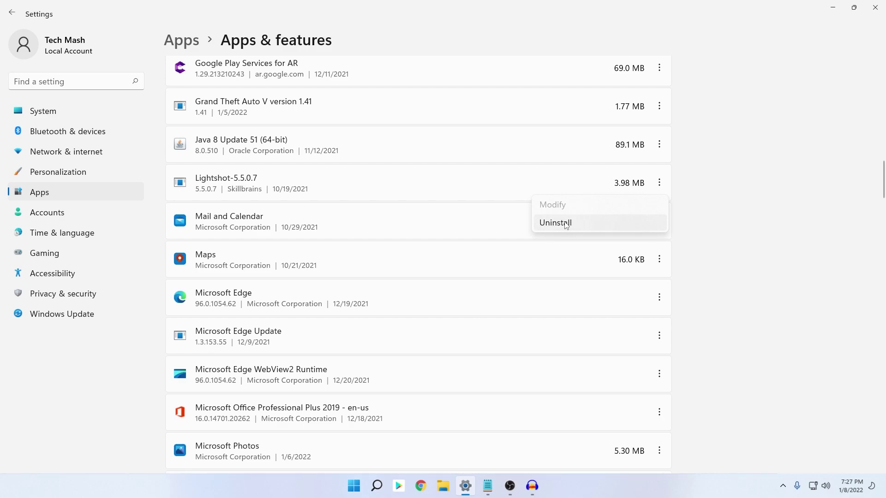
left_click(723, 271)
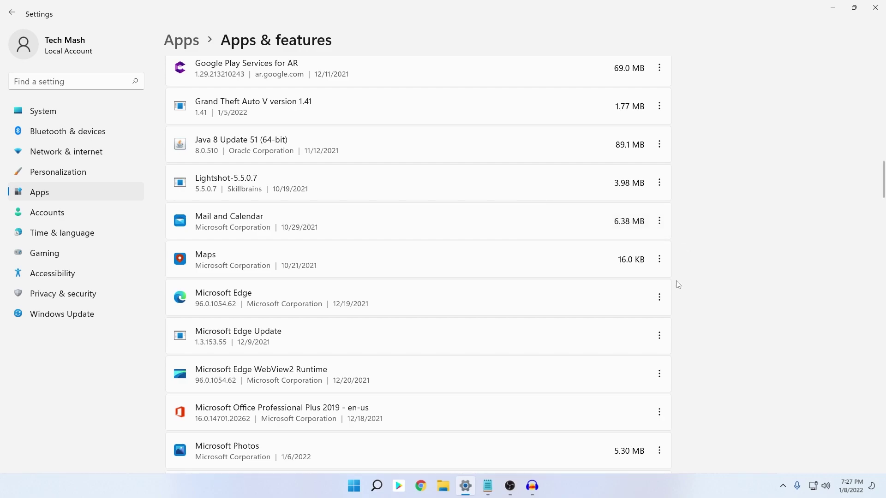
left_click(659, 297)
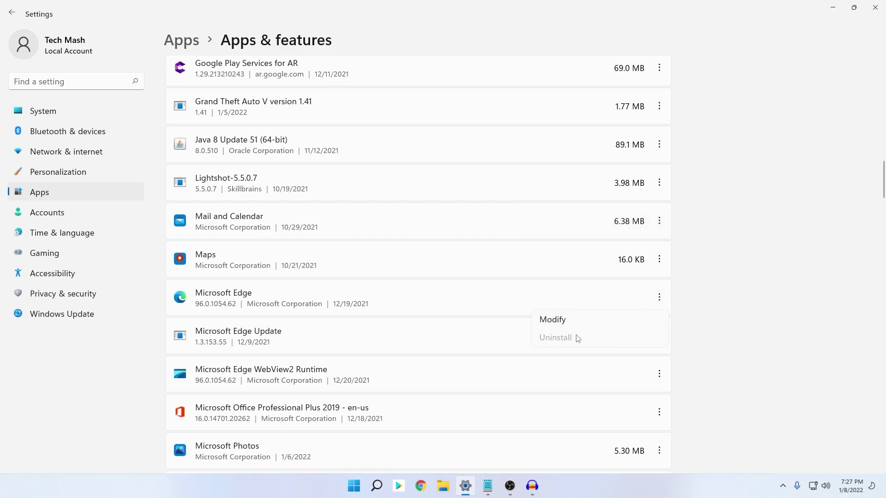
left_click(815, 277)
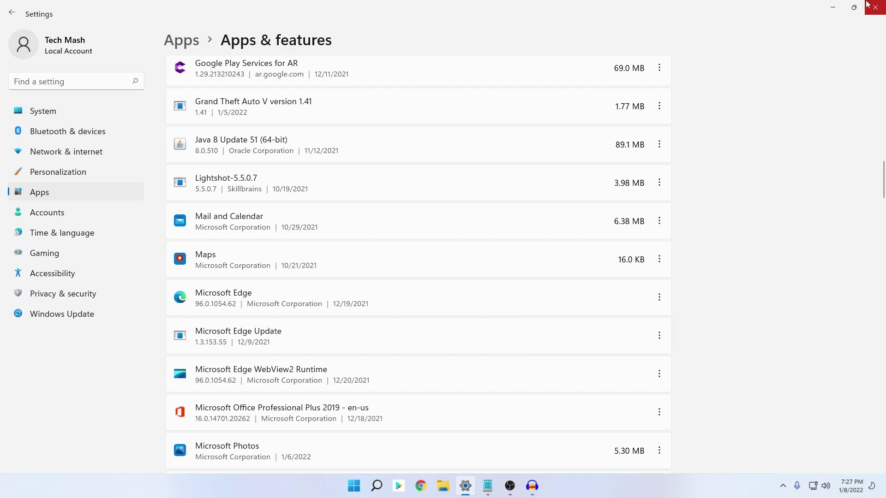
Close Settings and browse This PC to C:\Program Files (x86)\Microsoft\Edge\Application
left_click(879, 3)
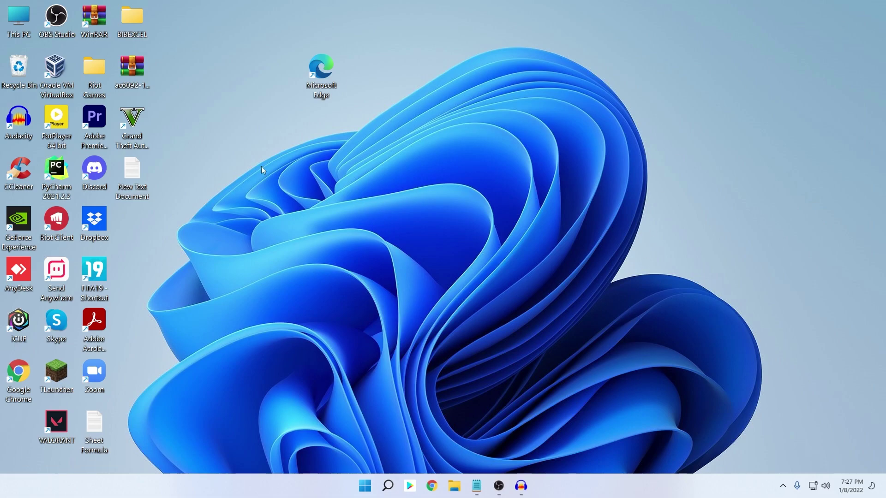
double_click(18, 20)
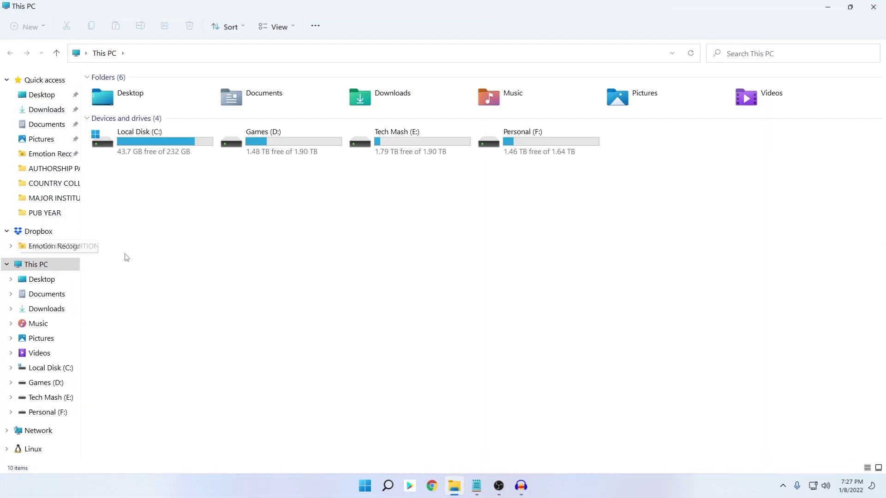
double_click(143, 149)
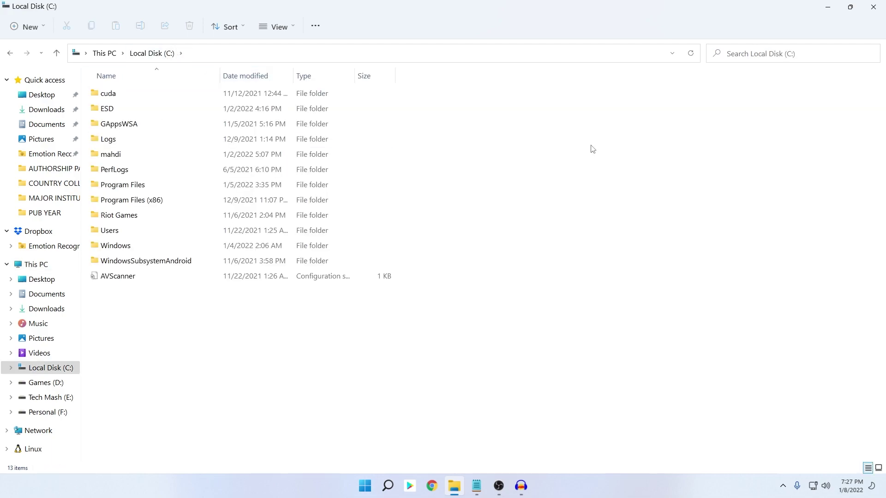
double_click(164, 203)
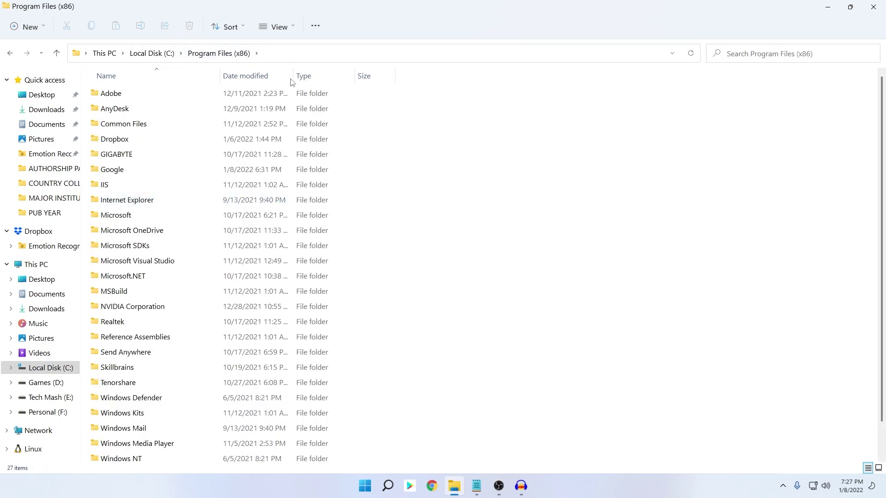
left_click(122, 220)
double_click(122, 220)
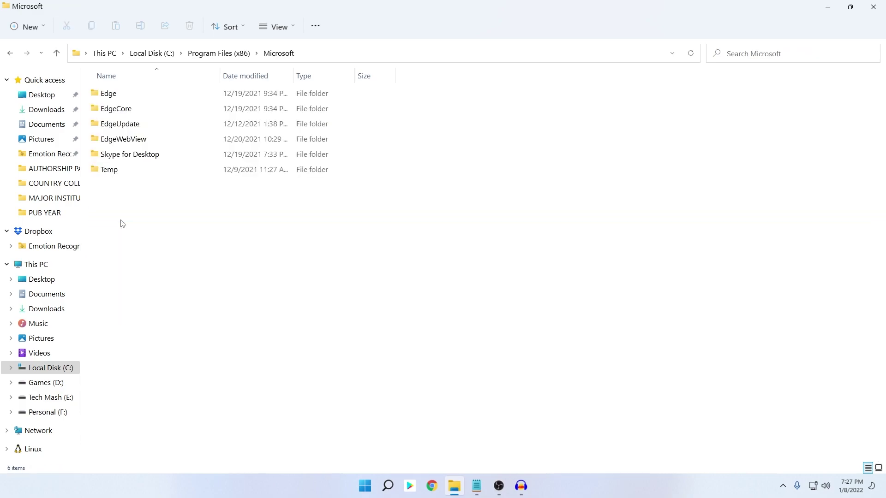
double_click(134, 100)
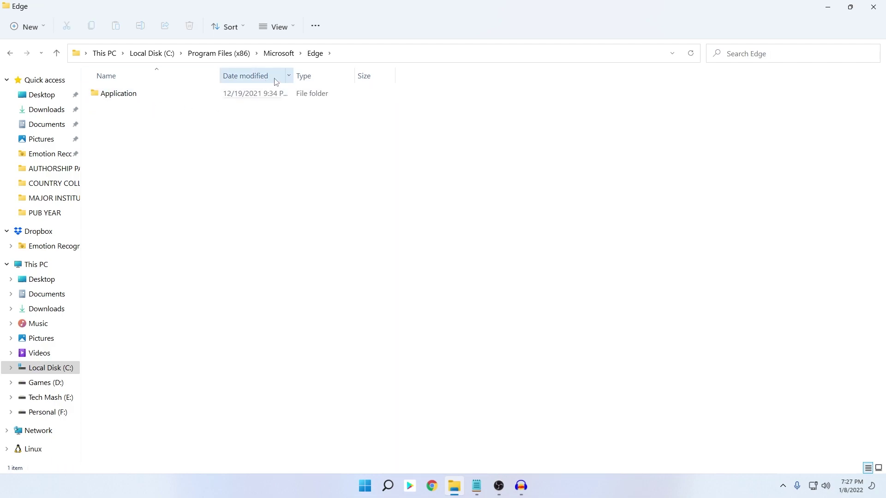
double_click(127, 95)
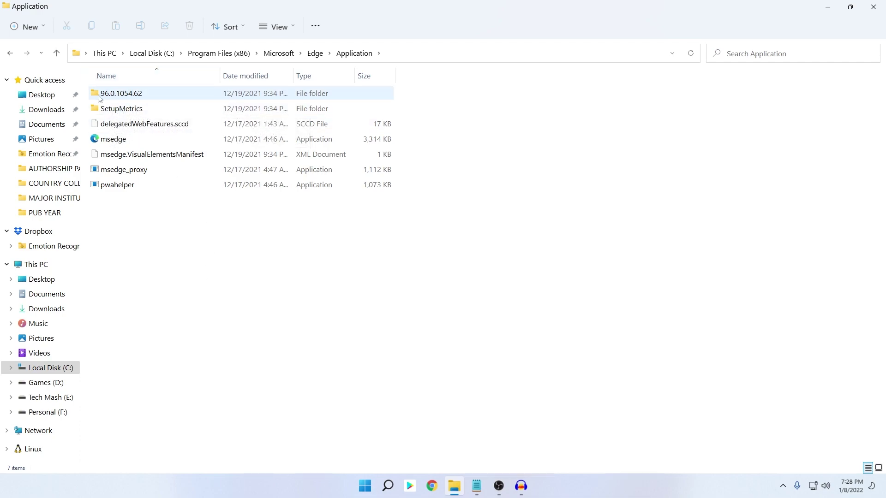
Open 96.0.1054.62\Installer and select its full path in the address bar
double_click(149, 94)
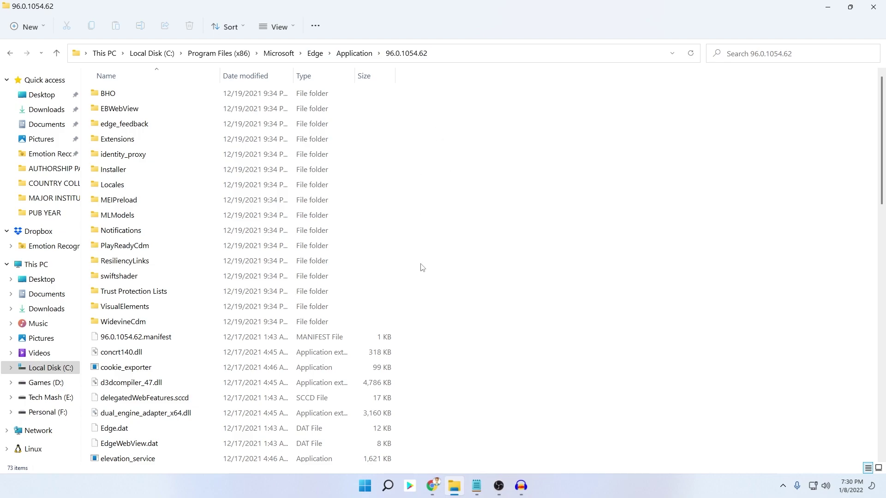
double_click(113, 171)
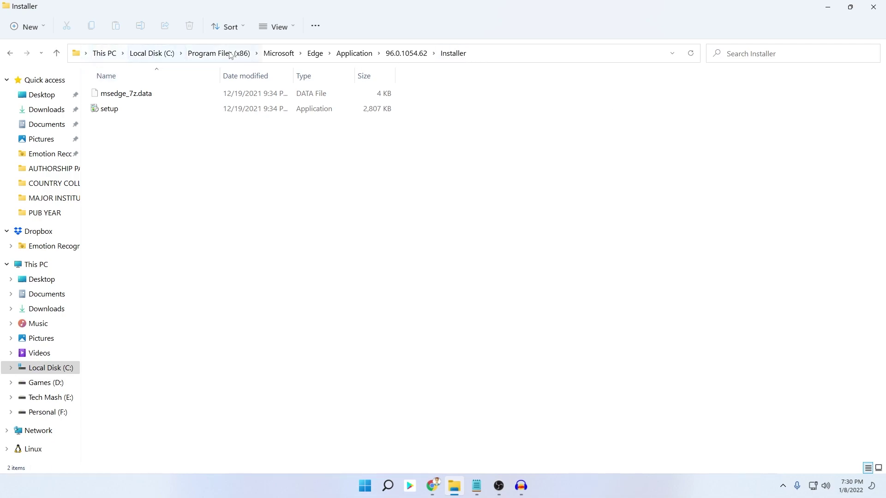
left_click(501, 53)
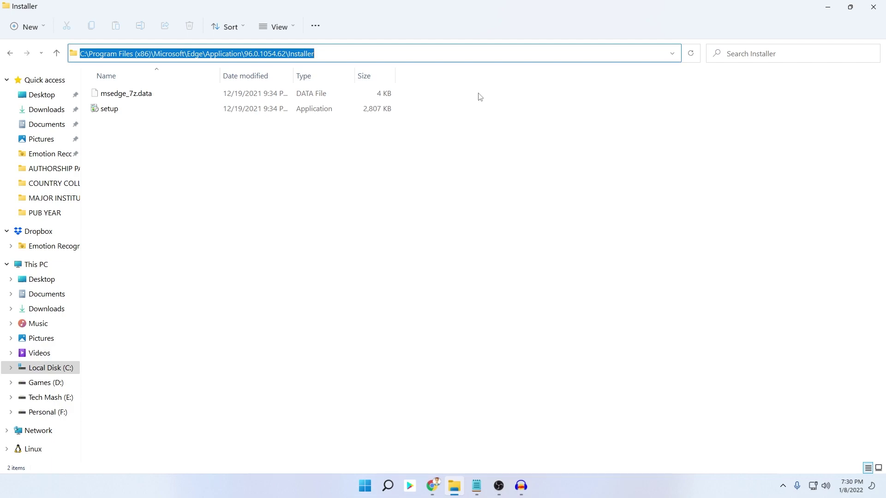
Replace the address bar path with cmd to launch Command Prompt in the Installer folder
key("BackSpace")
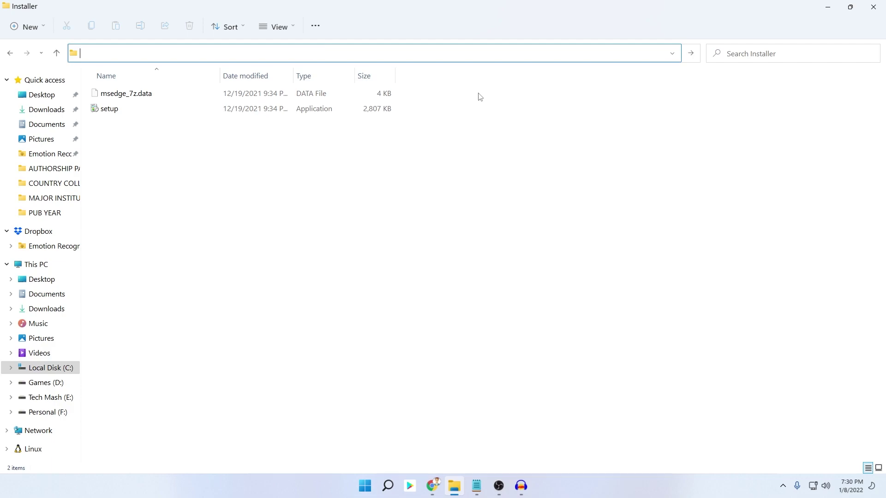
type("cmd")
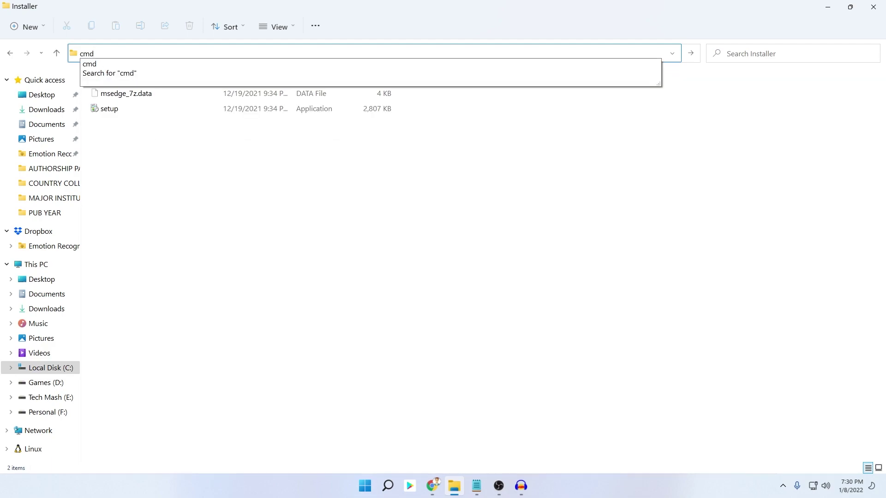
key("Return")
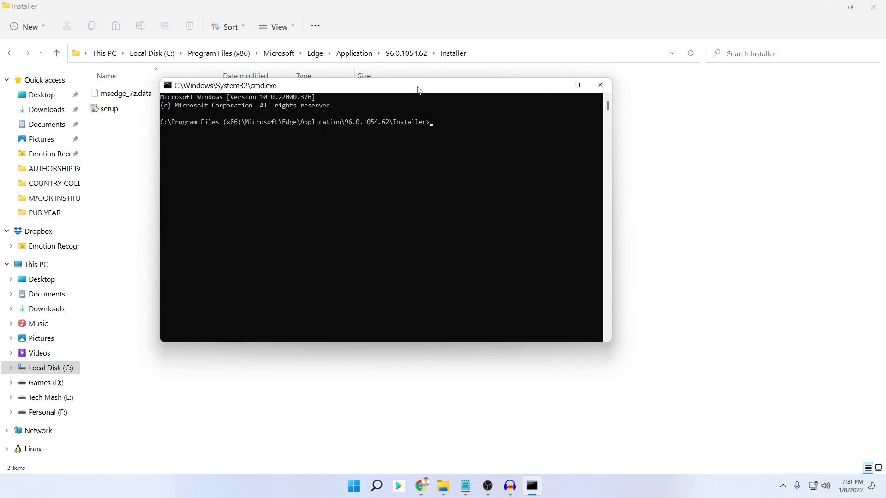
Paste the setup.exe --uninstall --system-level --verbose-logging --force-uninstall command from Notepad into Command Prompt
left_click_drag(418, 89, 495, 91)
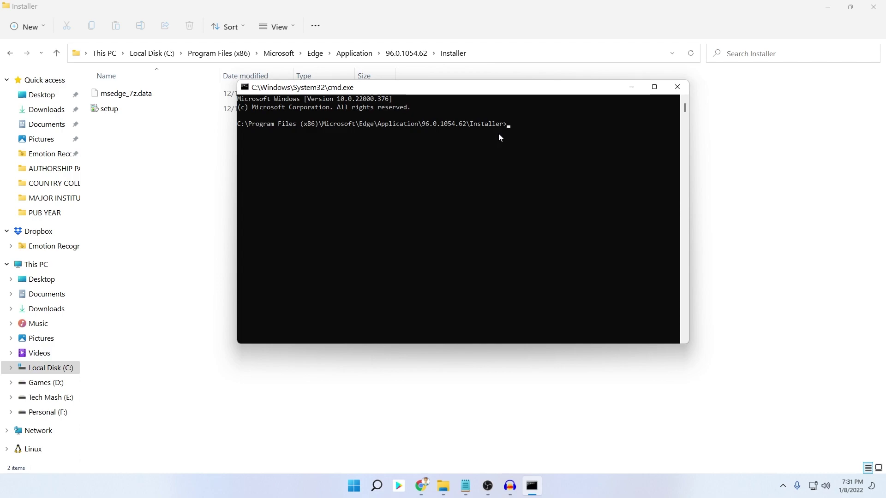
left_click(465, 486)
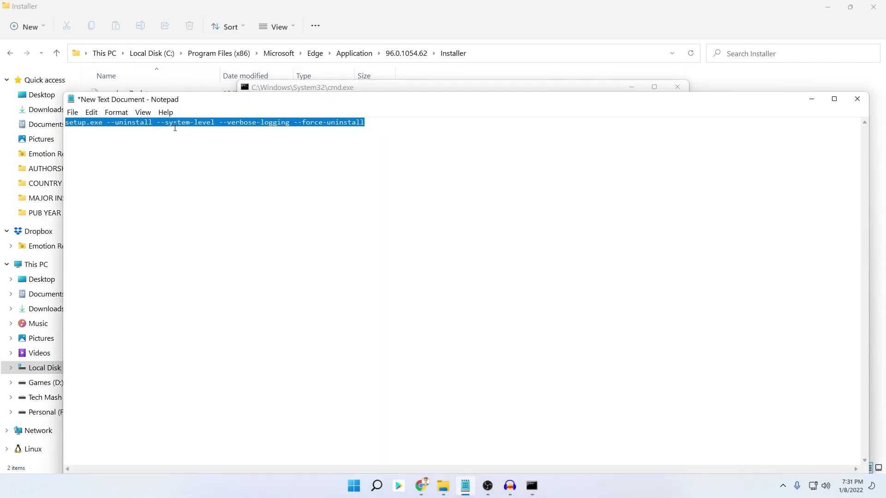
left_click(817, 104)
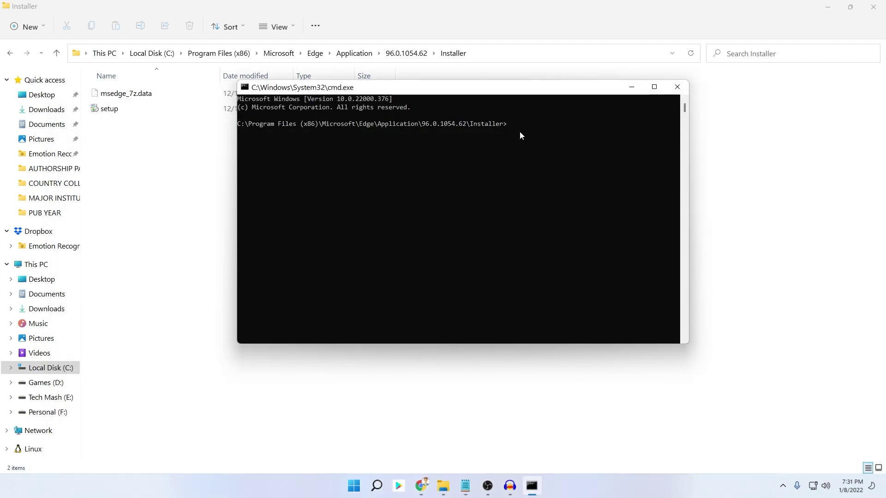
type("setup.exe --uninstall --system-level --verbose-logging --force-uninstall")
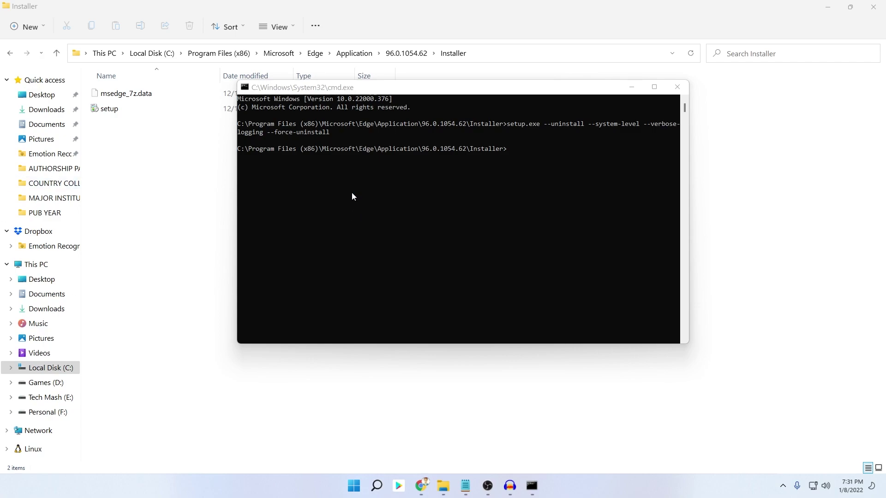
left_click(461, 98)
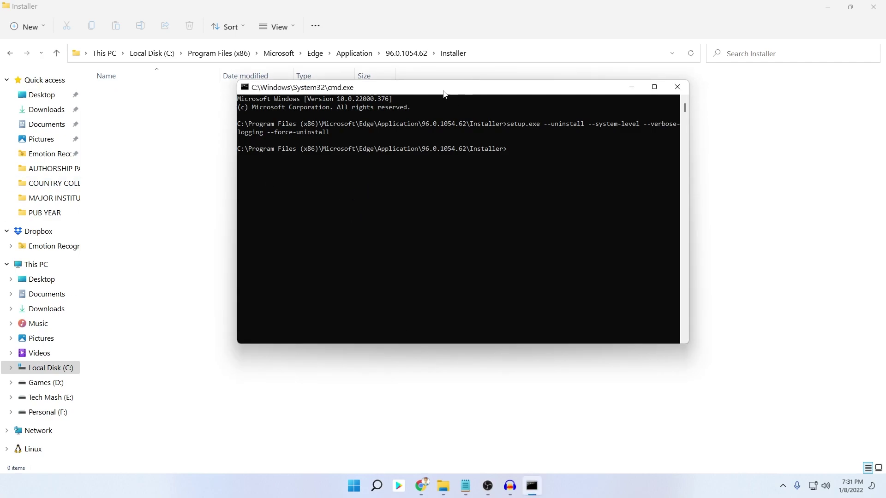
left_click_drag(444, 94, 476, 168)
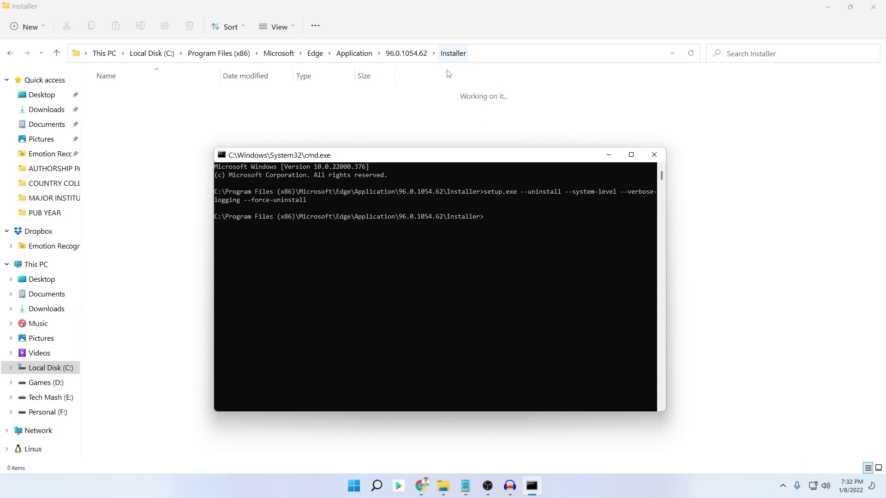
Return to the 96.0.1054.62 folder and reopen Installer to confirm it is empty
left_click(411, 54)
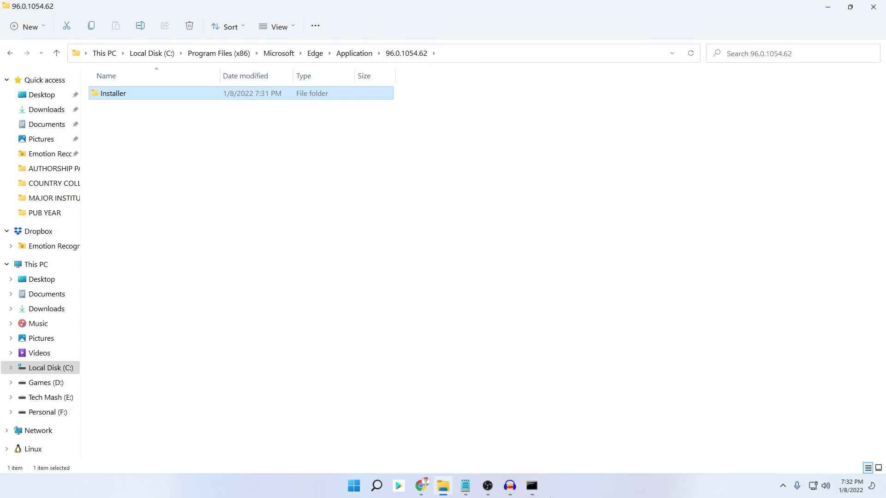
mouse_move(539, 493)
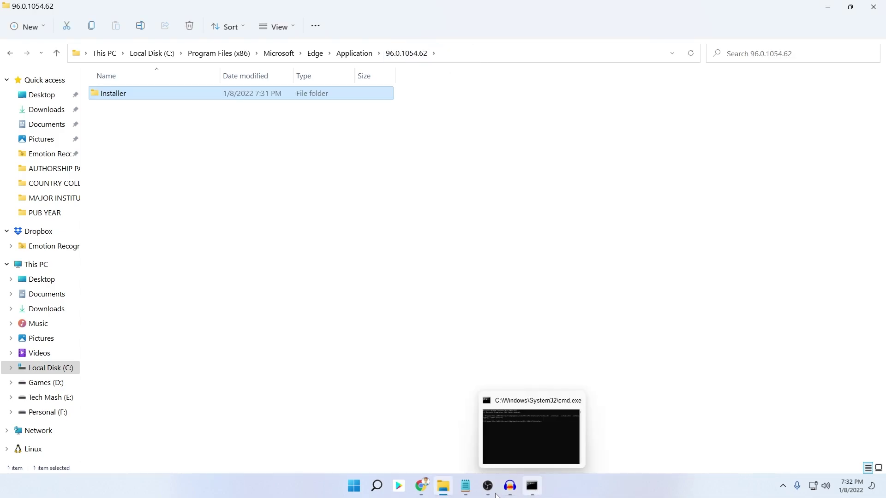
left_click(376, 485)
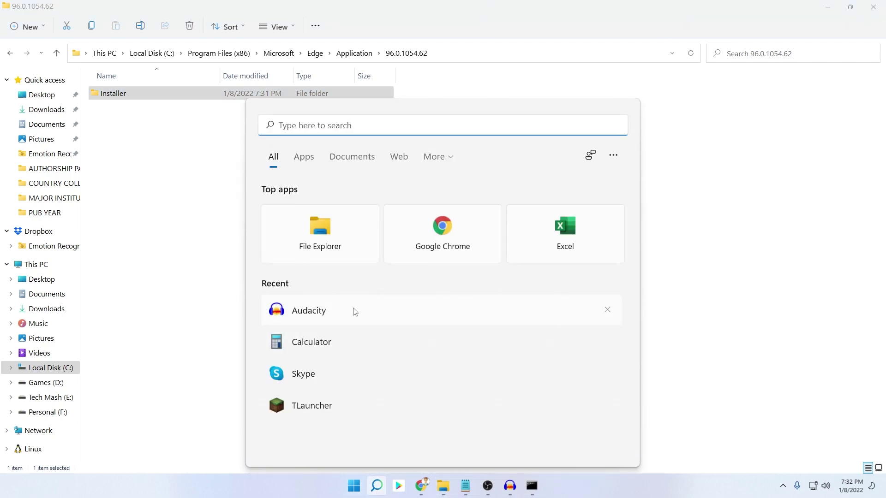
double_click(133, 94)
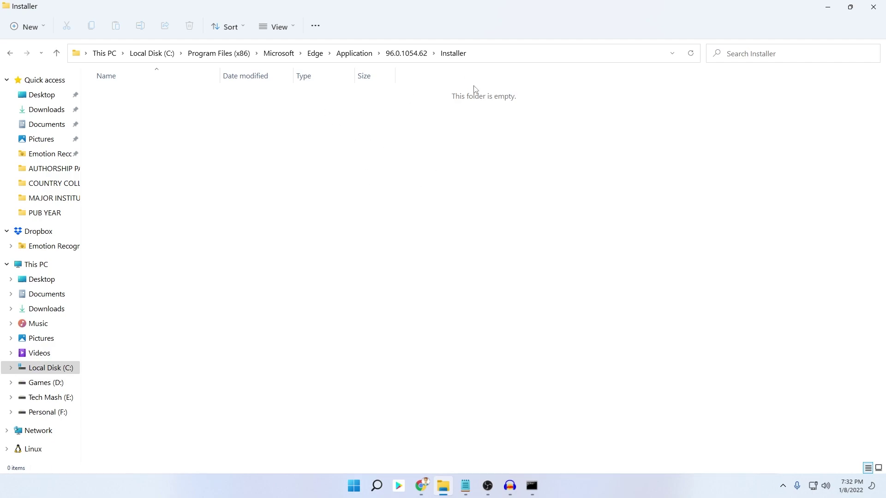
Open Settings > Apps > Apps & features and bring up the Microsoft Edge entry's options
right_click(363, 485)
left_click(339, 375)
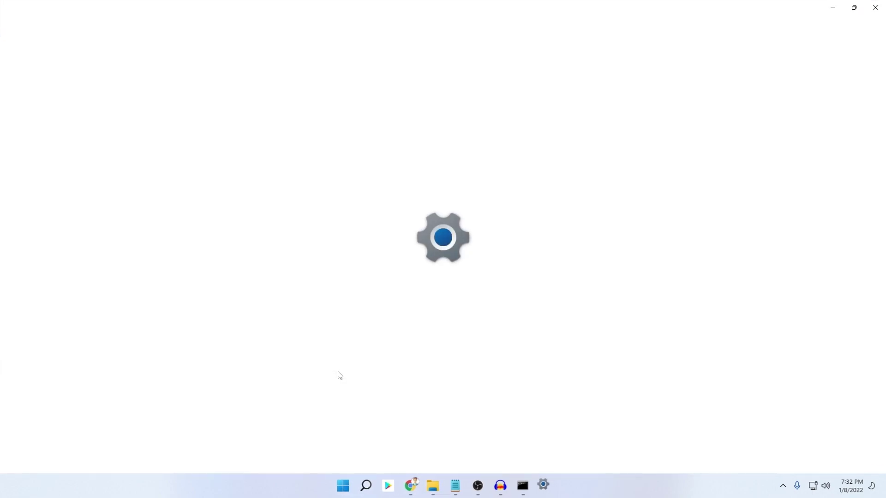
left_click(22, 192)
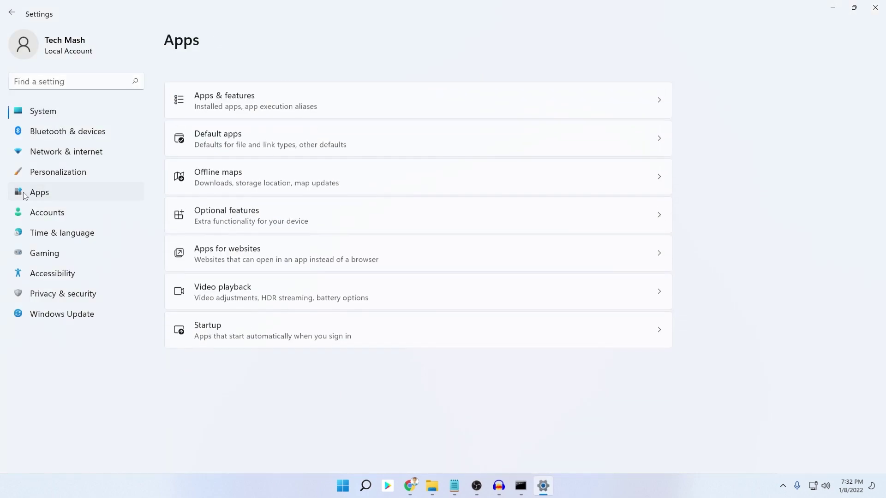
left_click(230, 79)
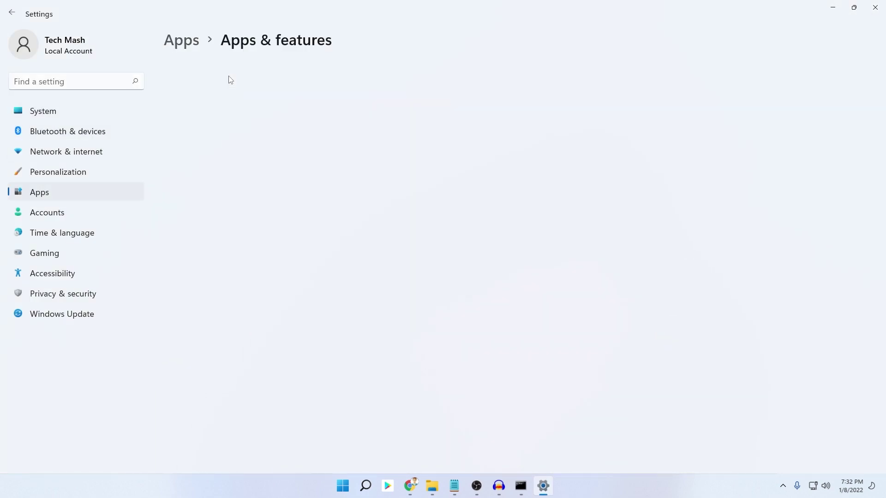
scroll(884, 116, "down", 5)
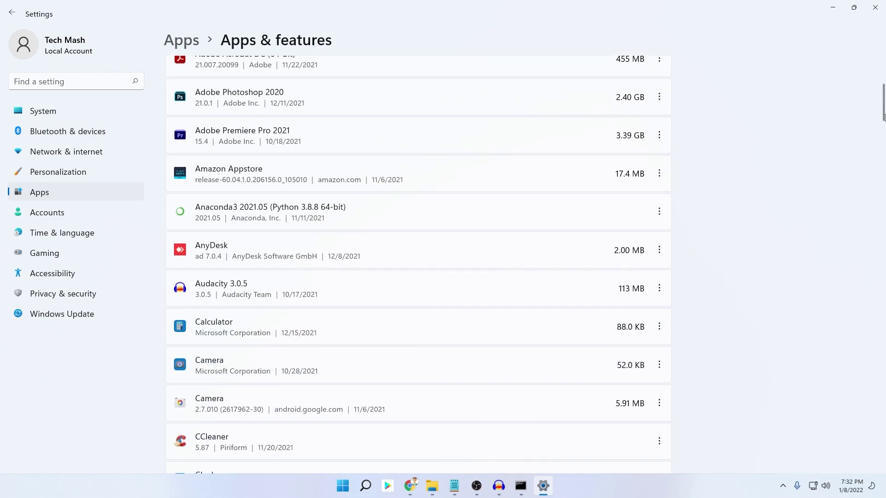
left_click_drag(883, 117, 876, 206)
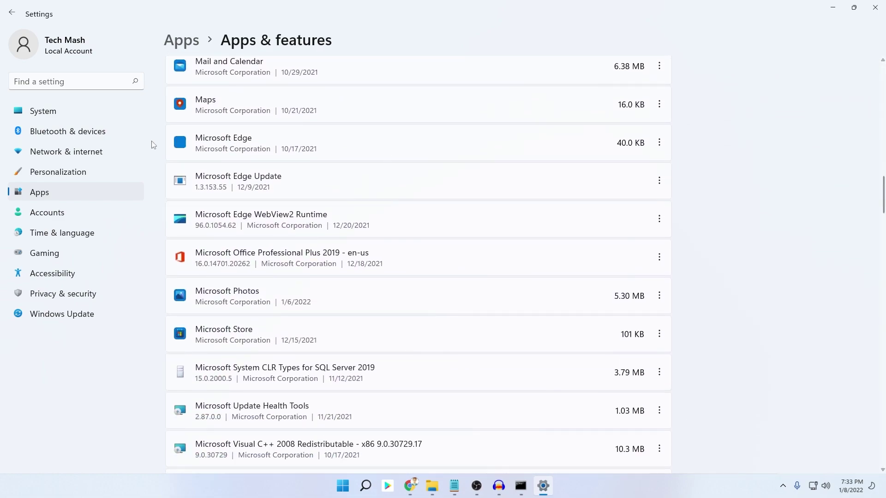
left_click(659, 142)
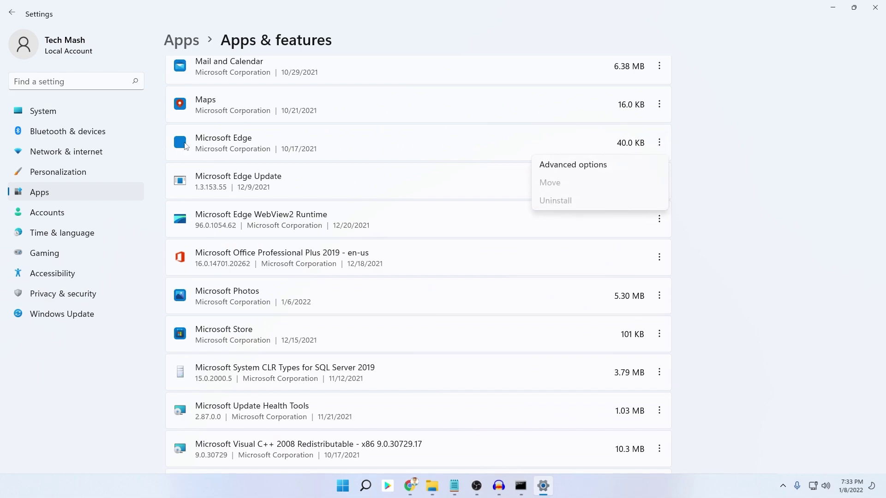
Search Windows for 'edge', then dismiss the search results
left_click(365, 486)
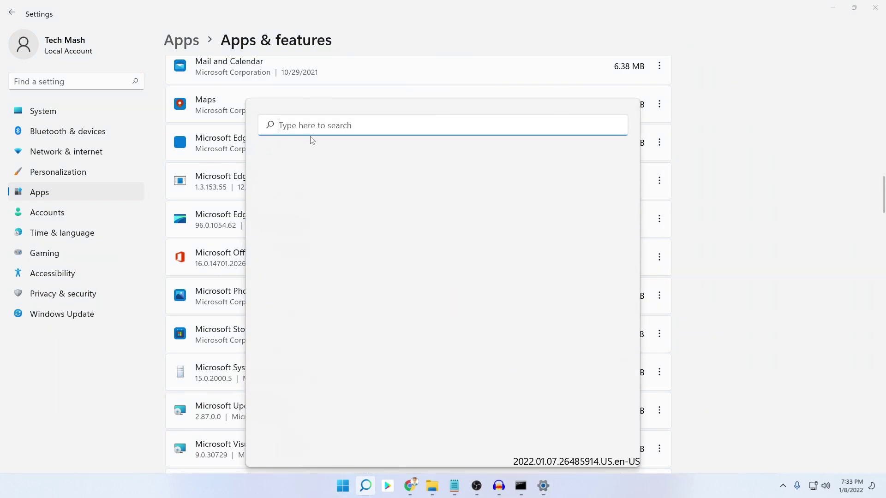
type("edg")
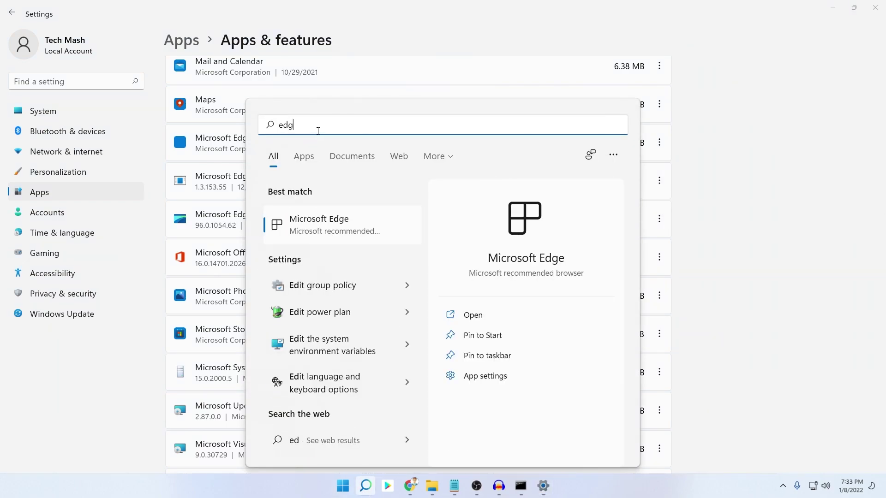
type("e")
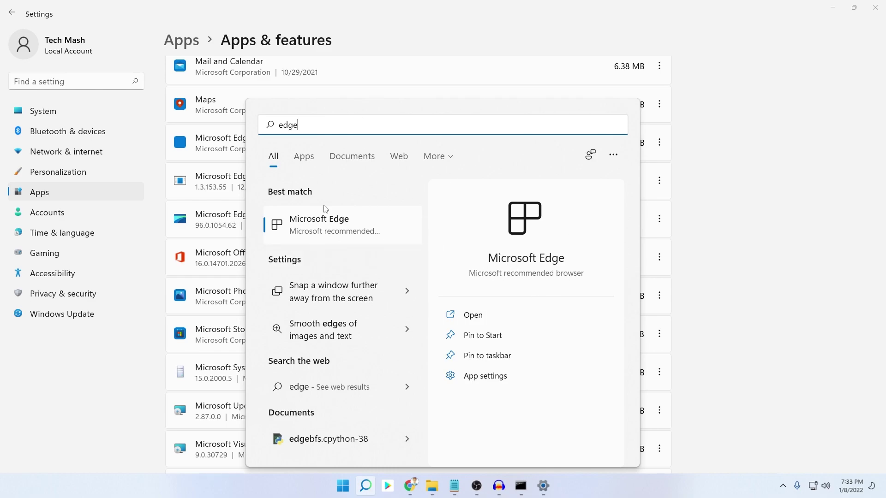
key("Escape")
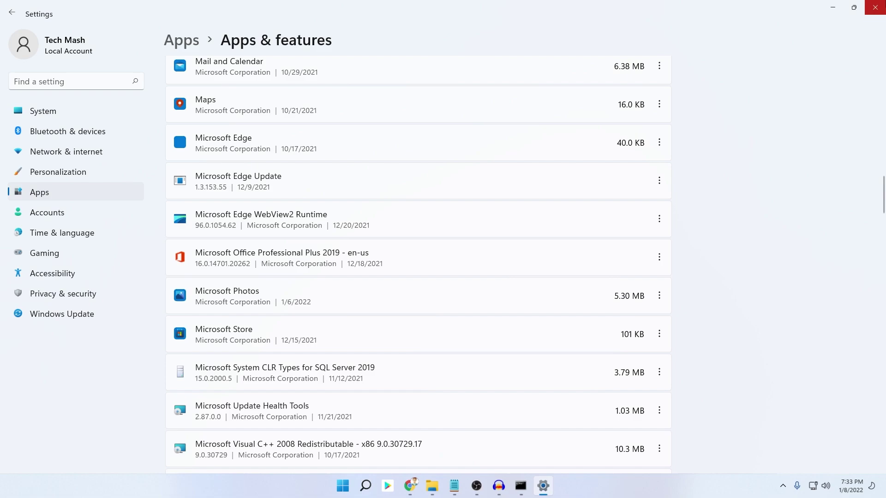
Minimize the Settings and File Explorer windows to reveal the desktop
left_click(833, 7)
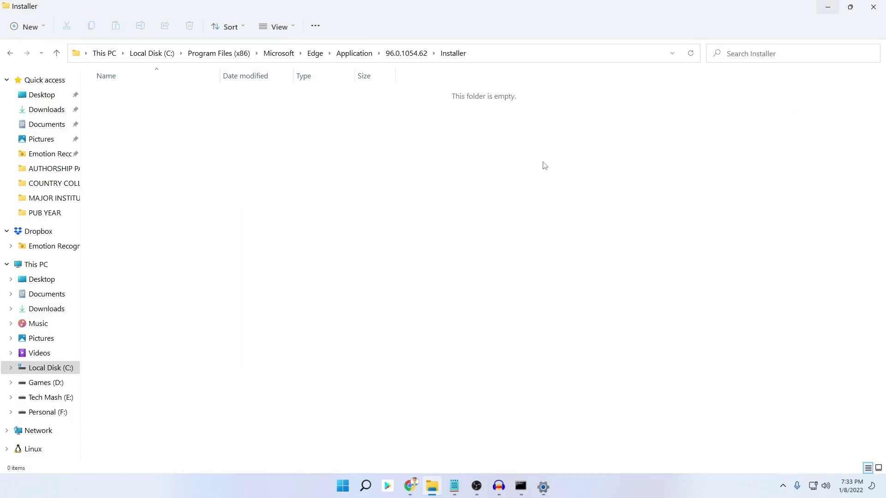
left_click(830, 4)
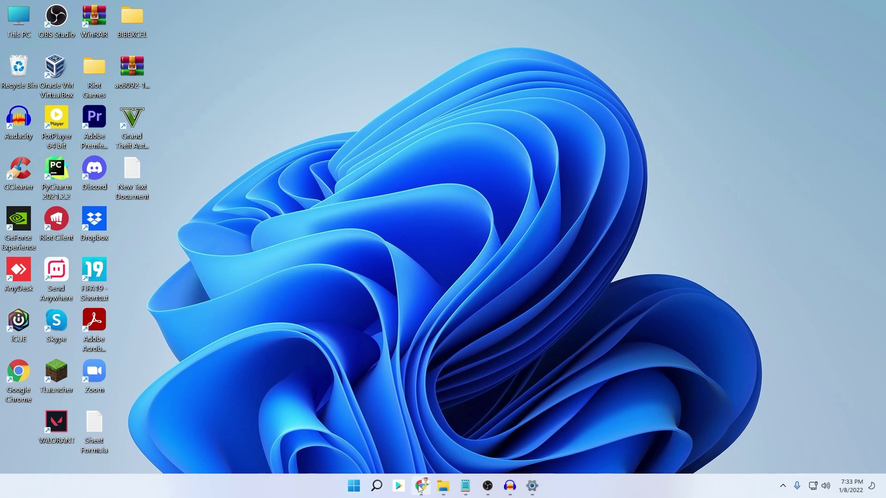
Run Registry Editor as administrator via a 'reged' search and expand to HKEY_LOCAL_MACHINE\SOFTWARE\Microsoft
left_click(381, 488)
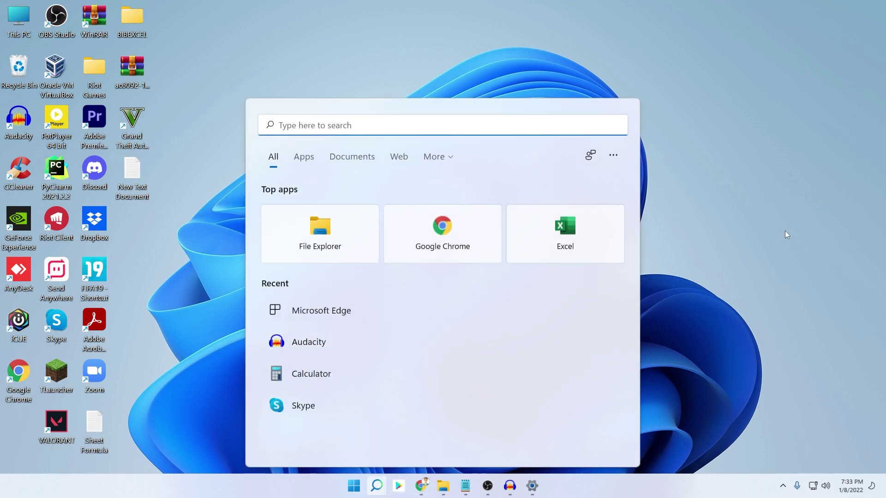
type("re")
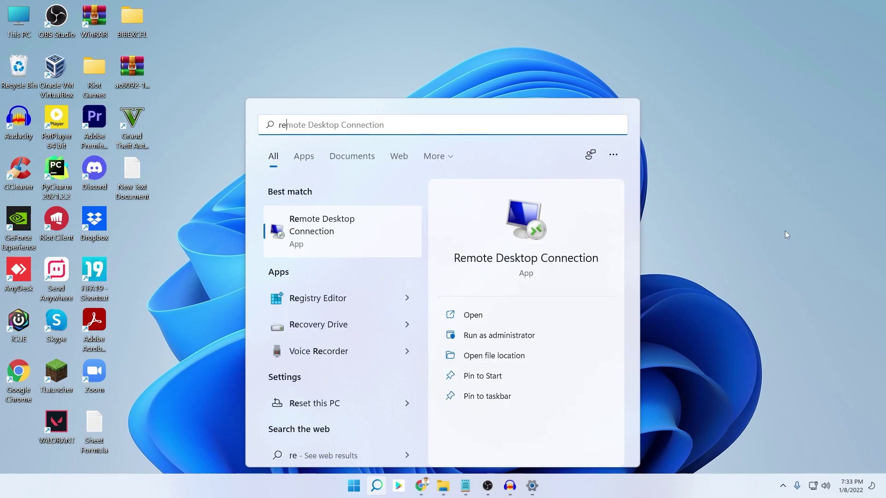
type("ged")
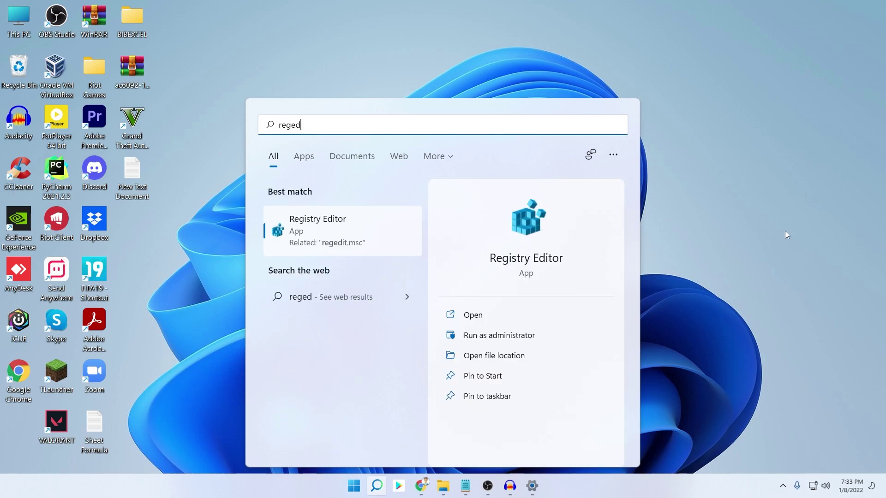
left_click(494, 340)
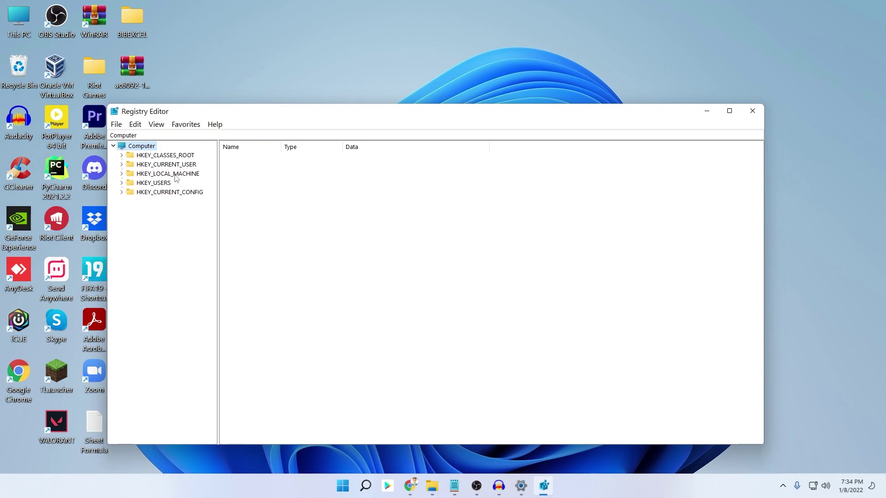
left_click(122, 174)
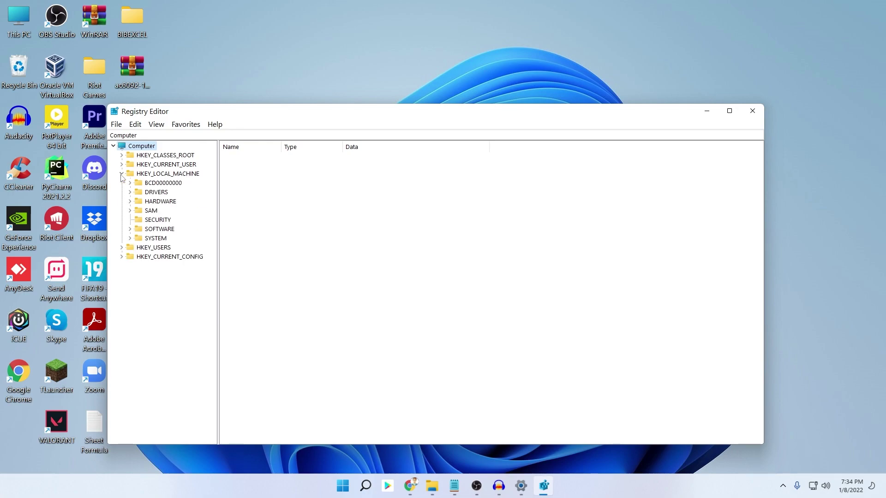
left_click(129, 228)
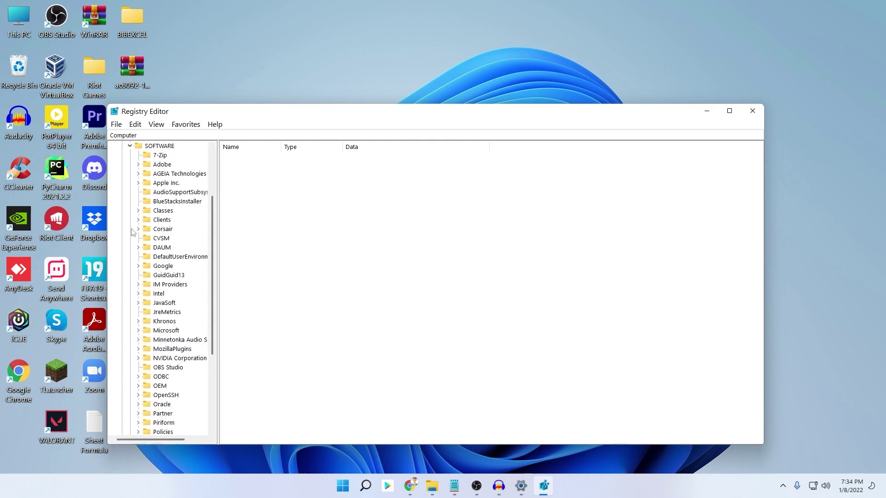
left_click(138, 331)
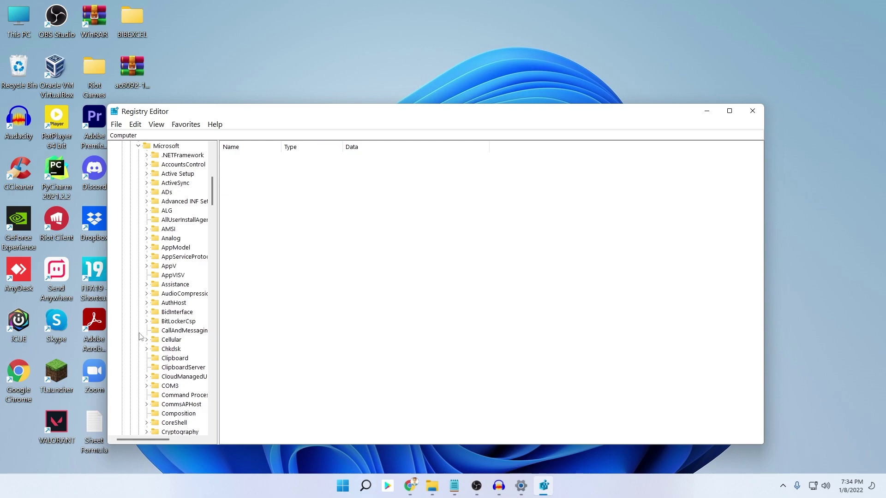
left_click(165, 145)
Add a new subkey named EdgeUpdate under the HKEY_LOCAL_MACHINE\SOFTWARE\Microsoft key
right_click(149, 147)
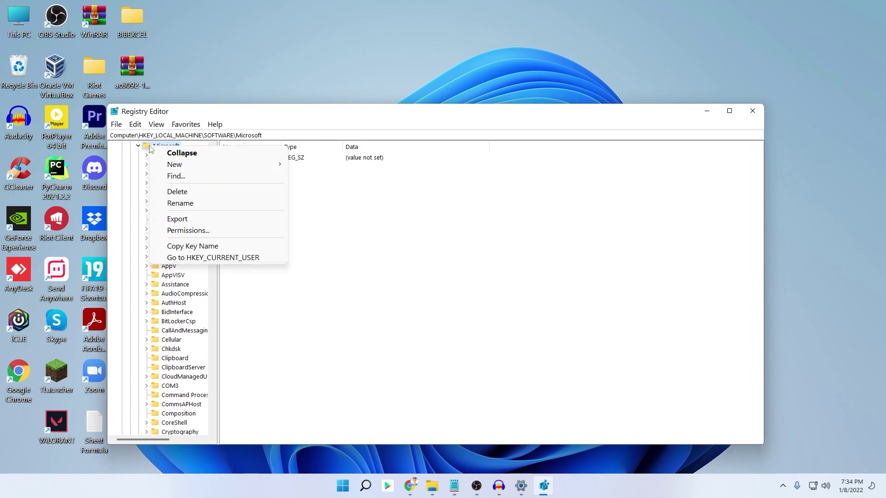
mouse_move(191, 168)
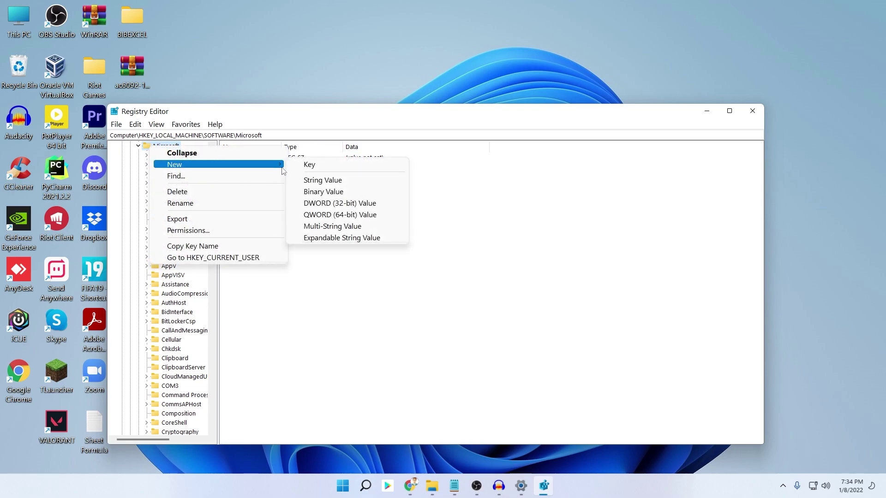
left_click(310, 164)
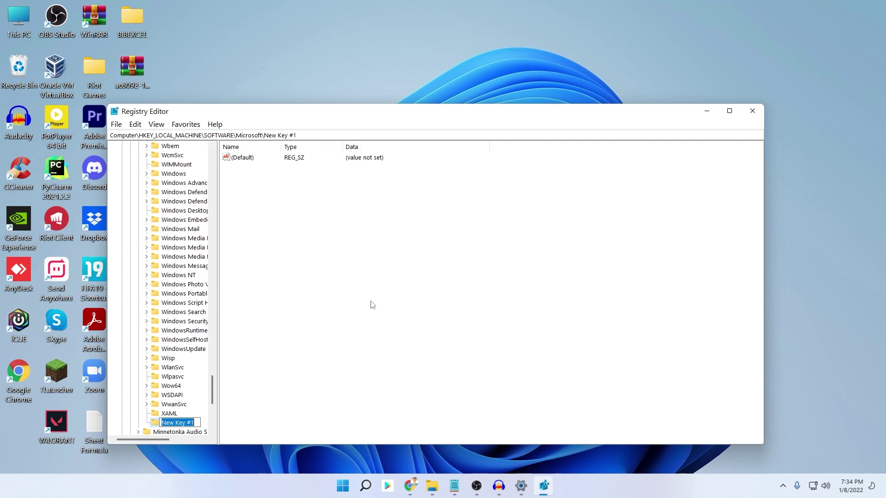
type("Edge")
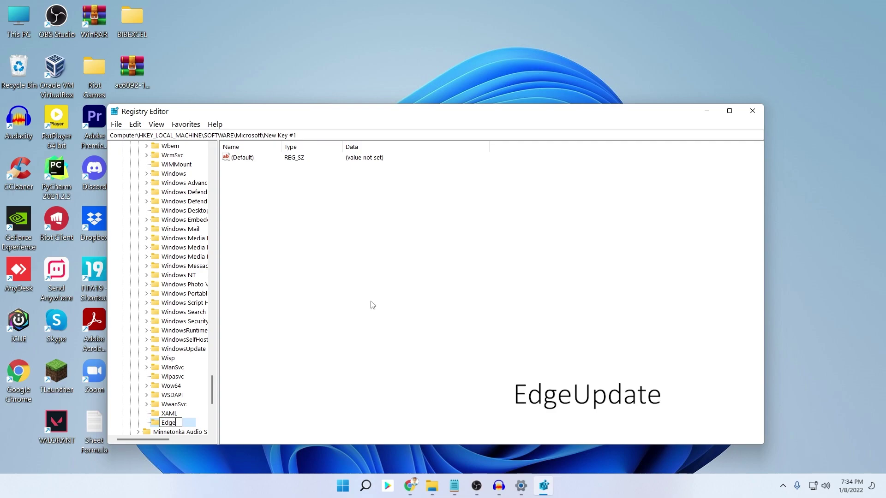
type("Update")
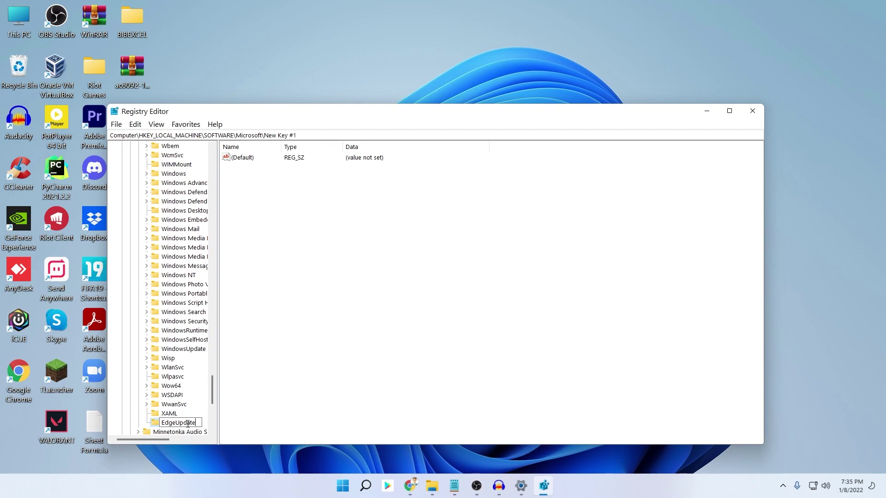
key("Return")
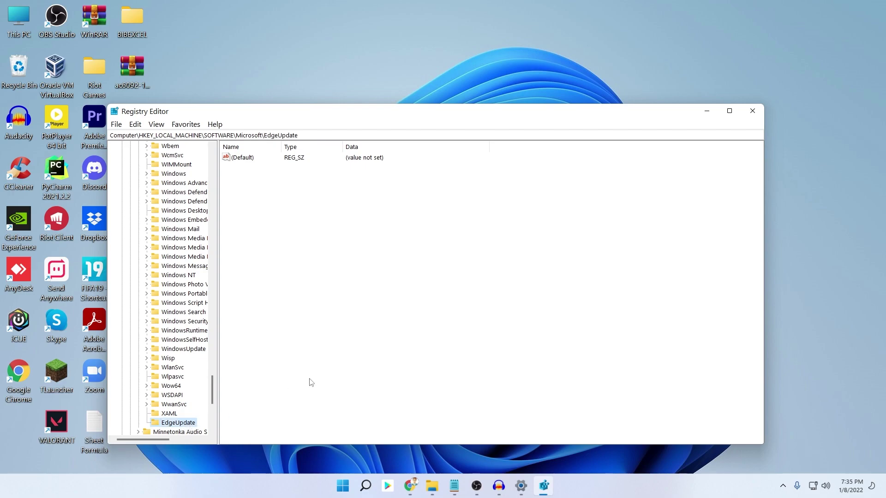
Add a DWORD (32-bit) value named DoNotUpdateToEdgeWithChromium to EdgeUpdate and widen the Name column
right_click(171, 425)
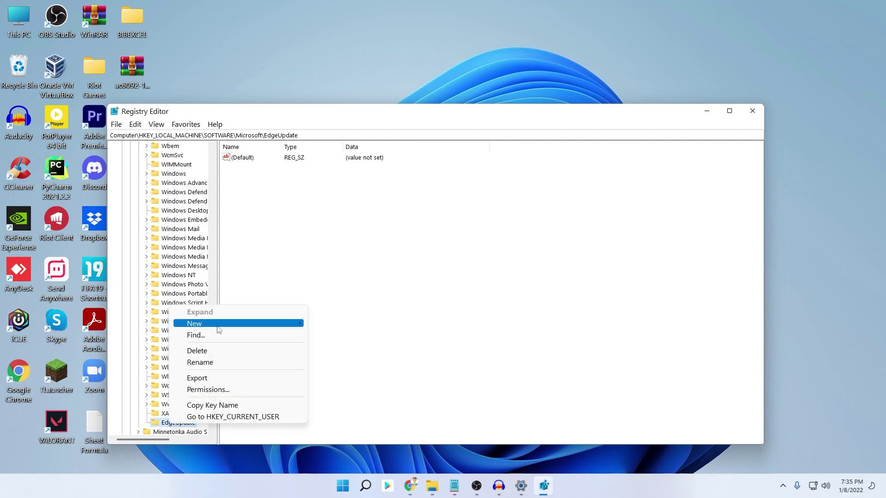
mouse_move(219, 327)
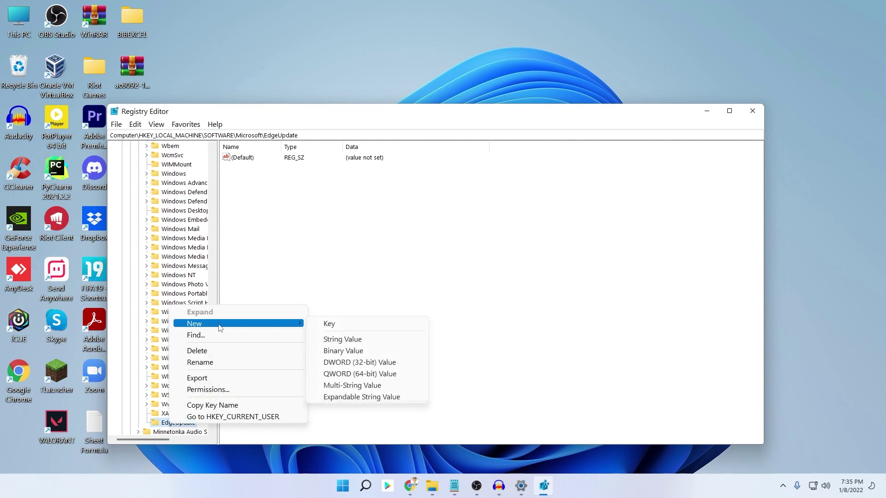
left_click(360, 364)
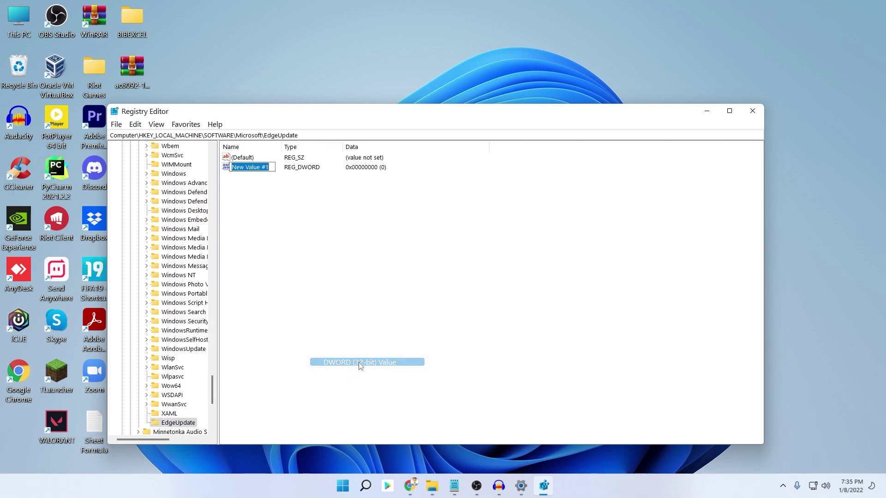
type("DoNotUpdateToEdgeWithChromium")
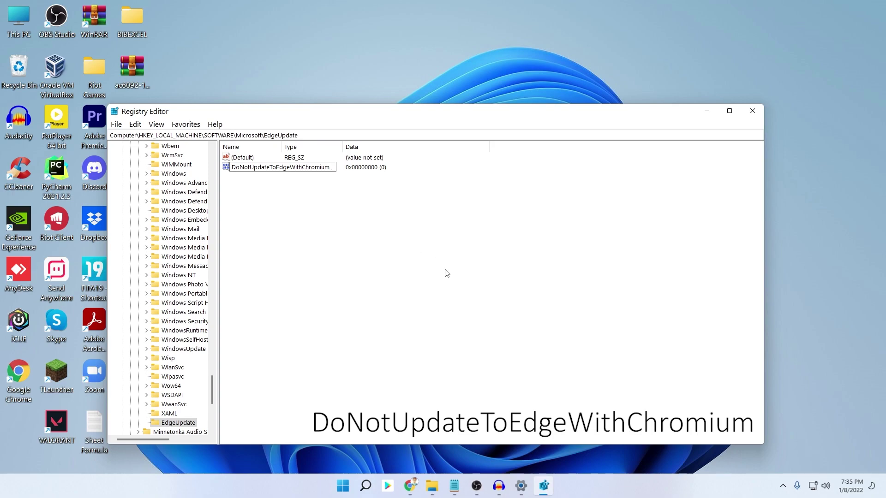
key("Return")
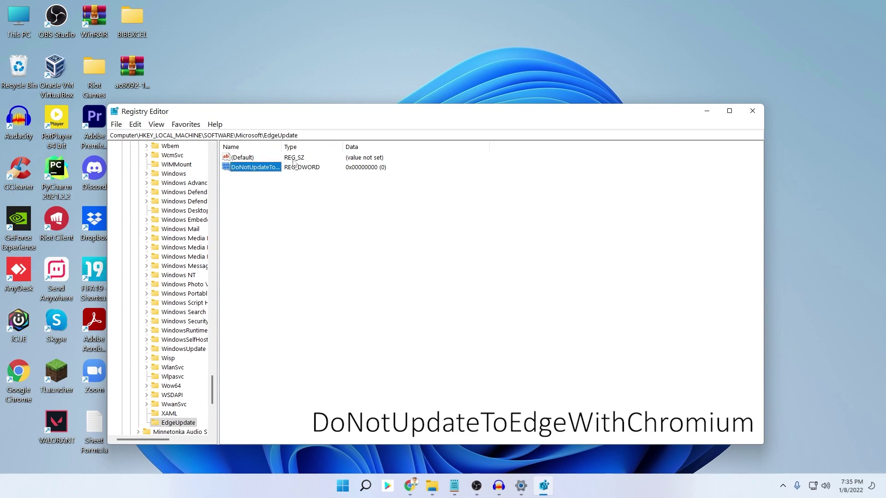
left_click_drag(281, 147, 372, 147)
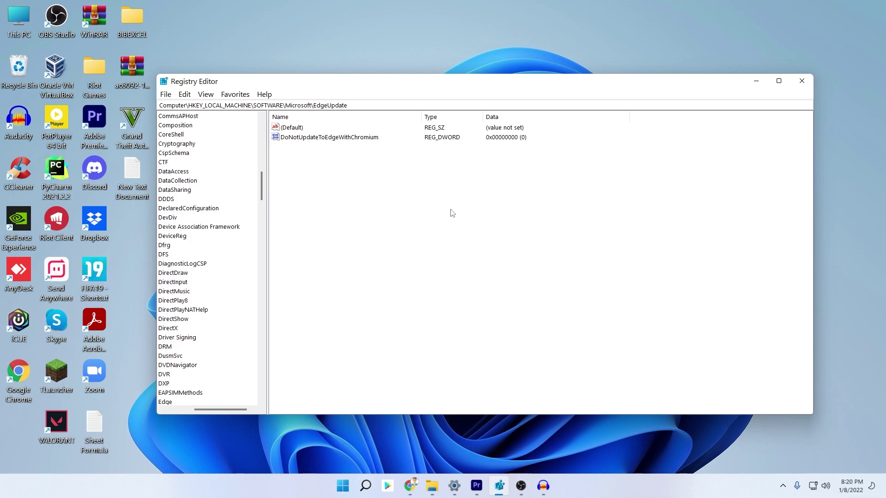
Change DoNotUpdateToEdgeWithChromium's value data from 0 to 1, then reopen it to verify
left_click(338, 139)
double_click(339, 138)
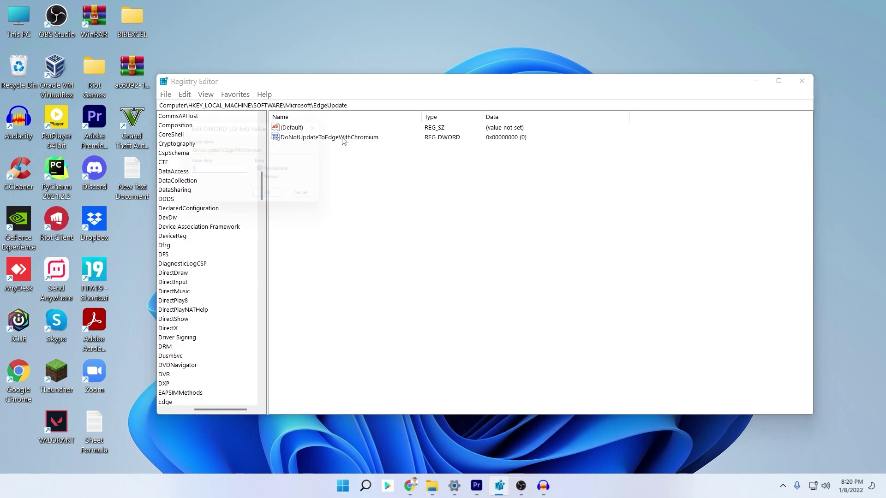
left_click_drag(230, 127, 247, 127)
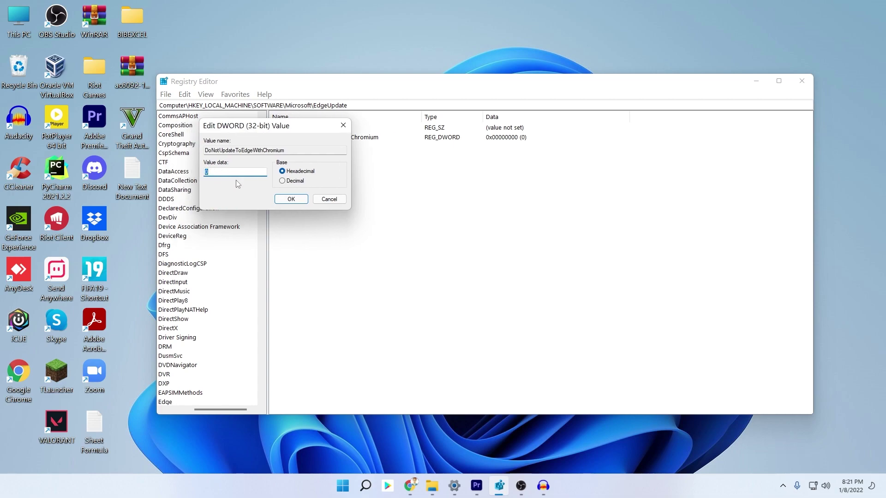
type("1")
left_click(291, 199)
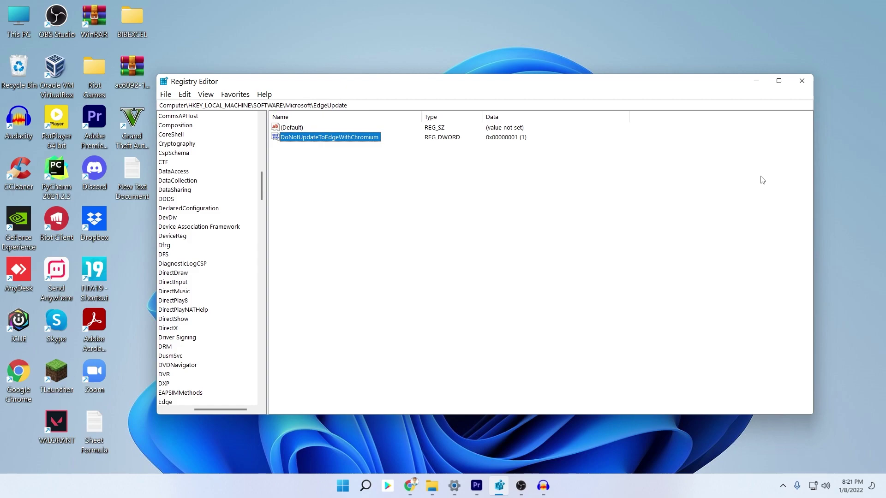
double_click(335, 138)
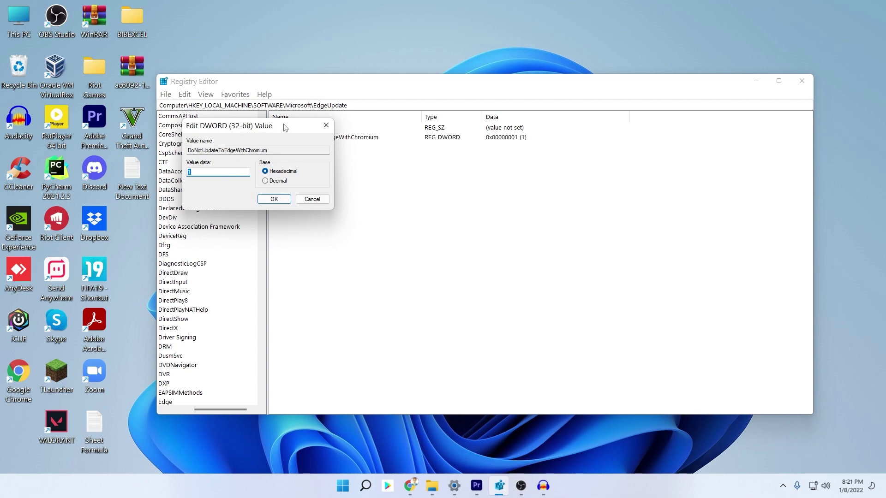
left_click(326, 125)
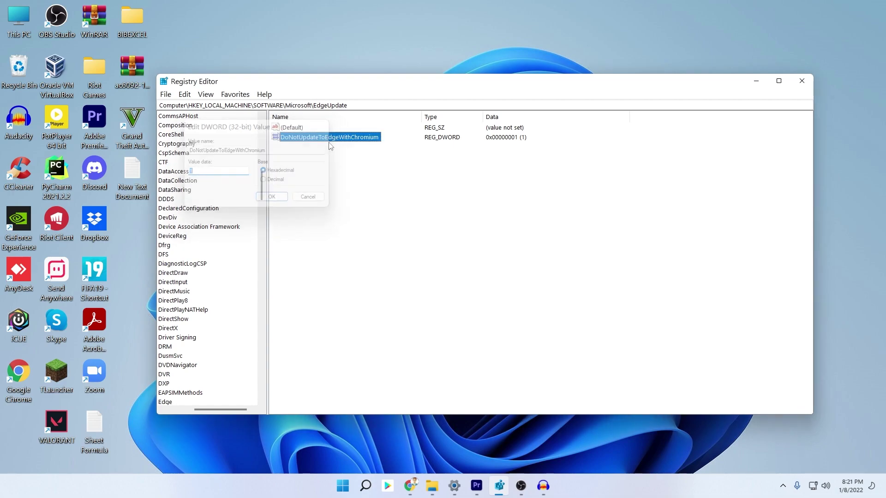